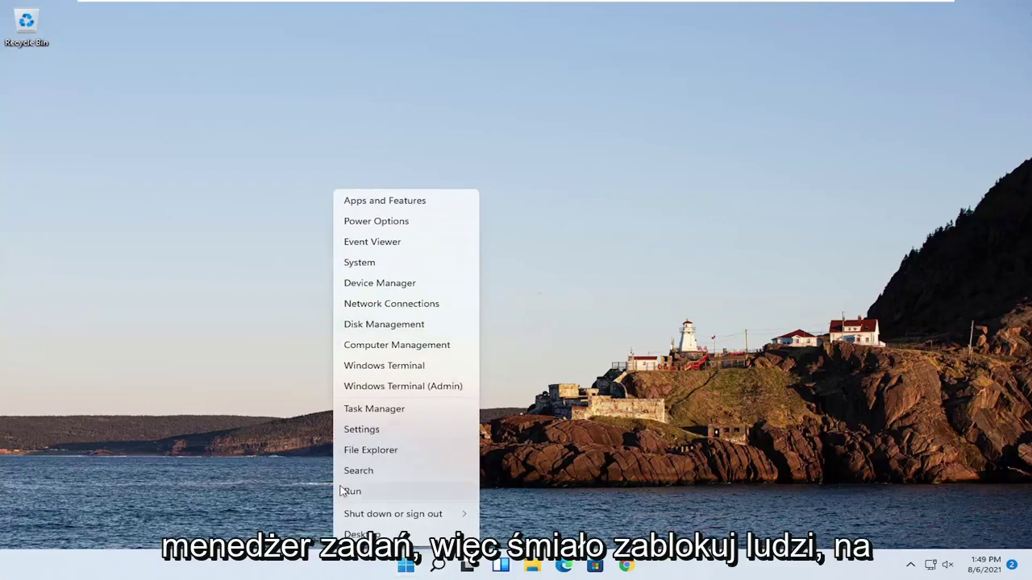
Step: Open Task Manager, move its window higher, and scroll through the process list
click(373, 409)
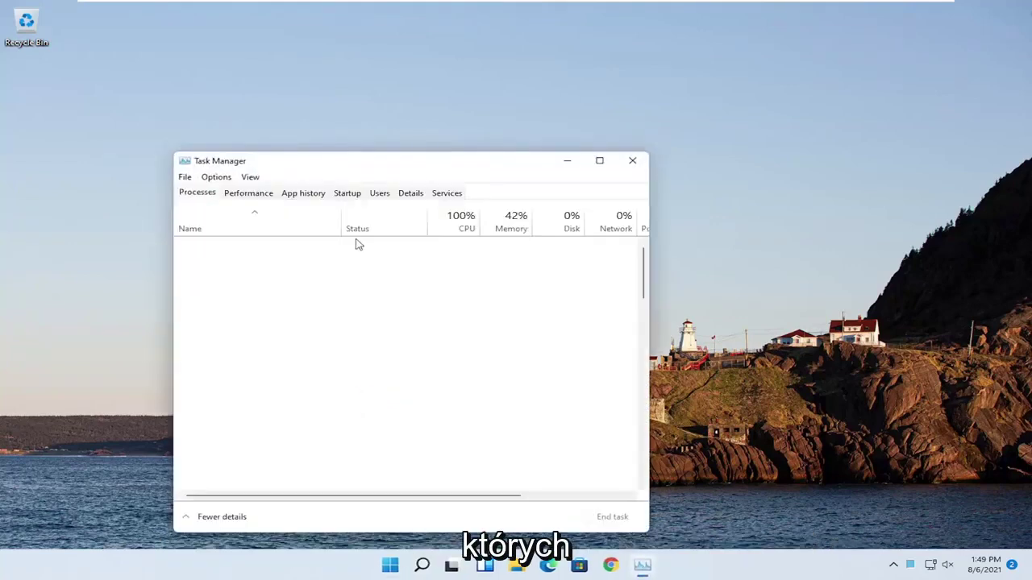
drag(339, 161, 439, 91)
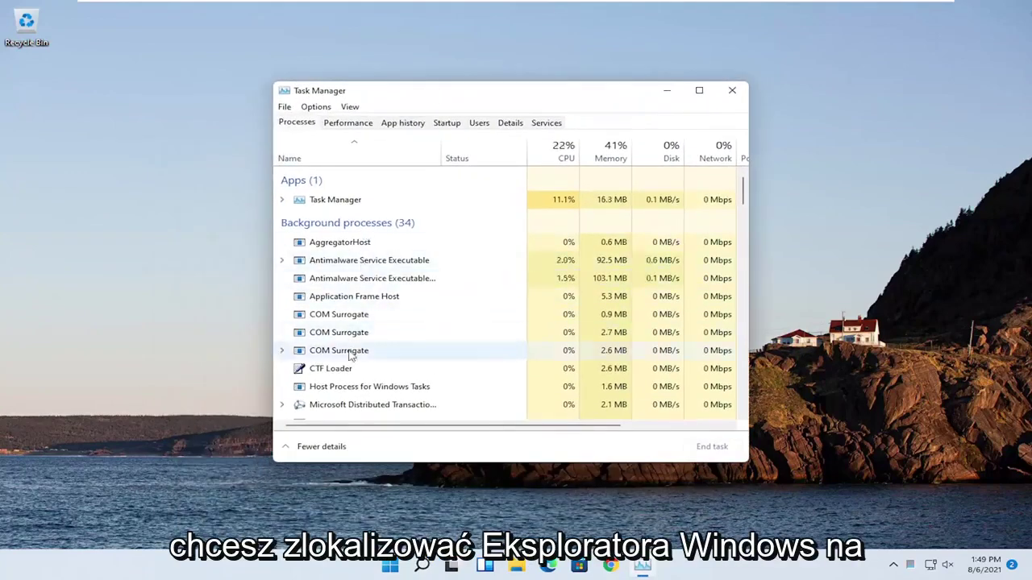
drag(744, 197, 743, 254)
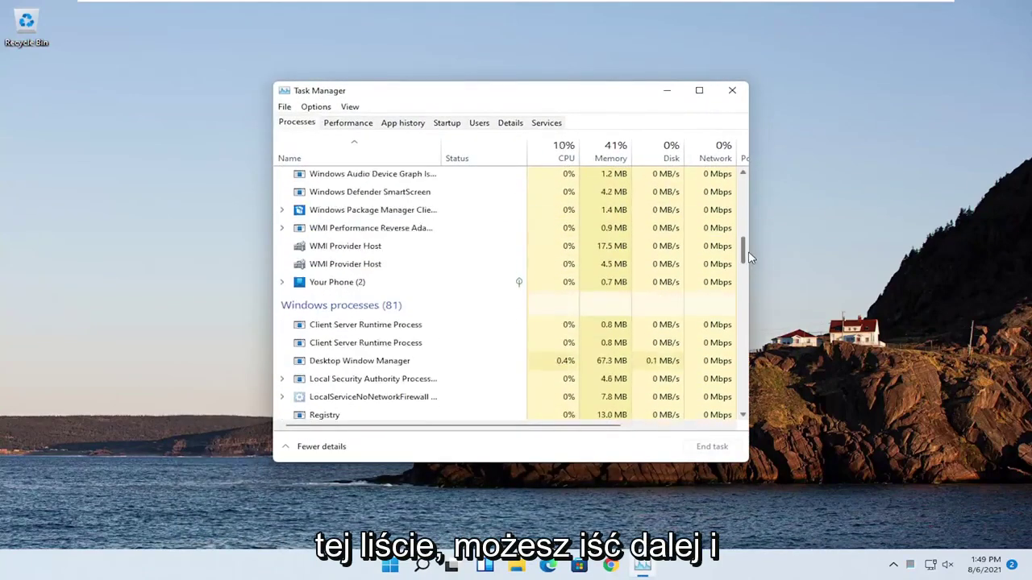
scroll(371, 323, up, 1)
scroll(345, 284, up, 2)
scroll(345, 294, up, 2)
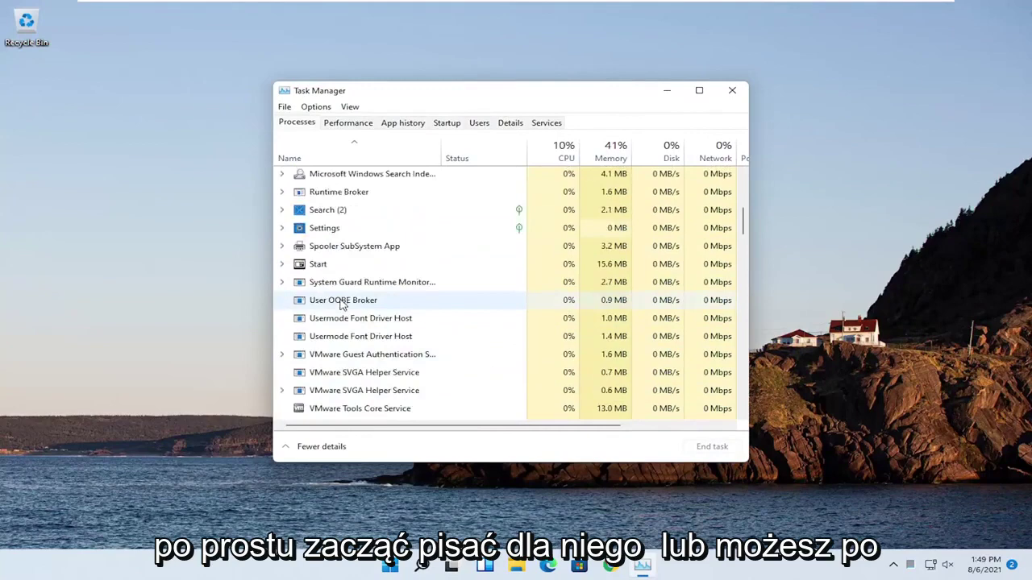
scroll(342, 303, up, 2)
scroll(343, 306, down, 5)
scroll(345, 322, down, 3)
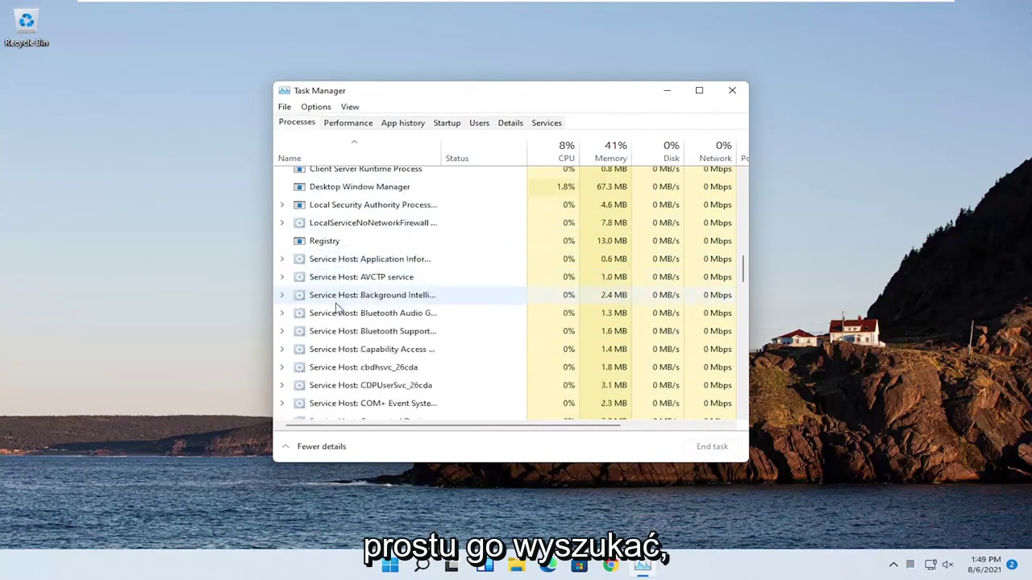
Step: Find Windows Explorer in the Processes list and restart it
click(347, 348)
scroll(349, 355, down, 3)
scroll(349, 361, down, 3)
key(w)
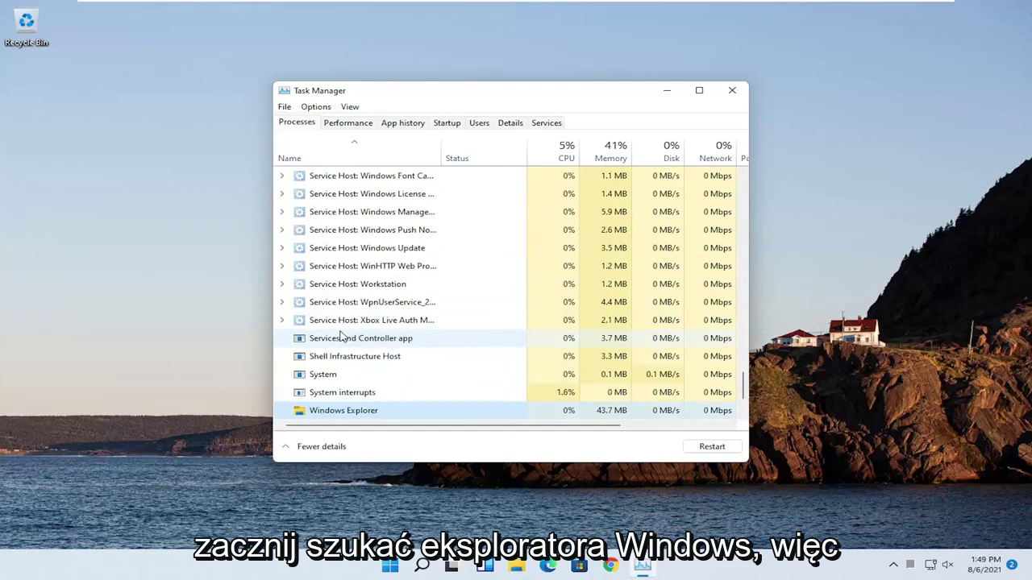
scroll(341, 336, down, 1)
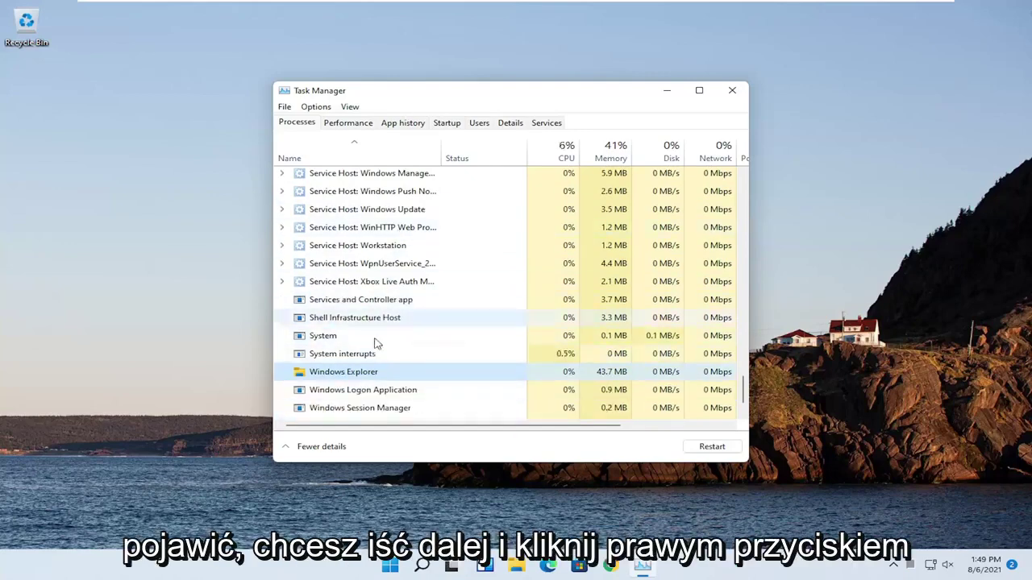
right_click(334, 375)
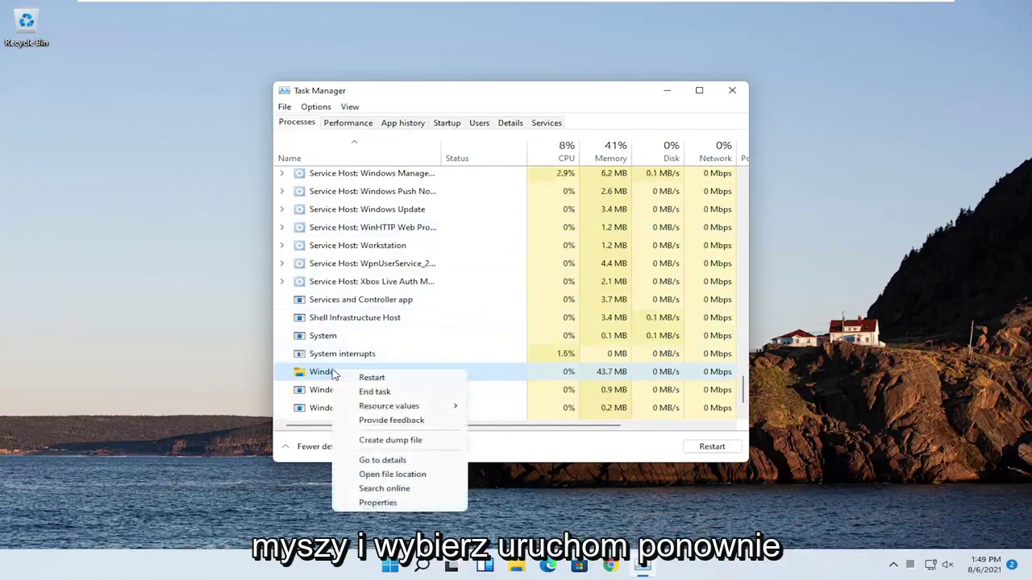
click(356, 376)
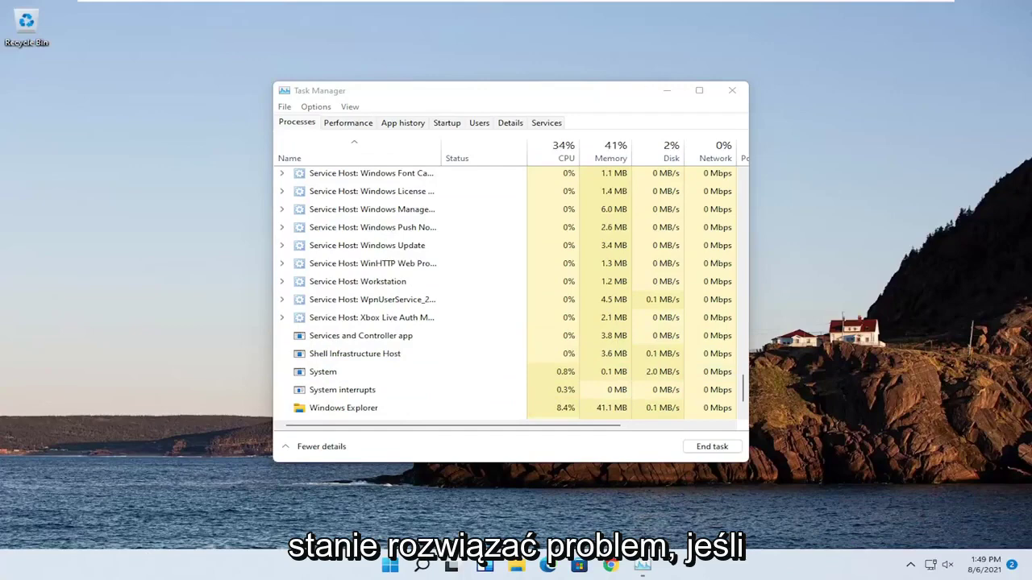
Step: Close Task Manager, launch Command Prompt as administrator, and run sfc /scannow
click(735, 93)
click(435, 566)
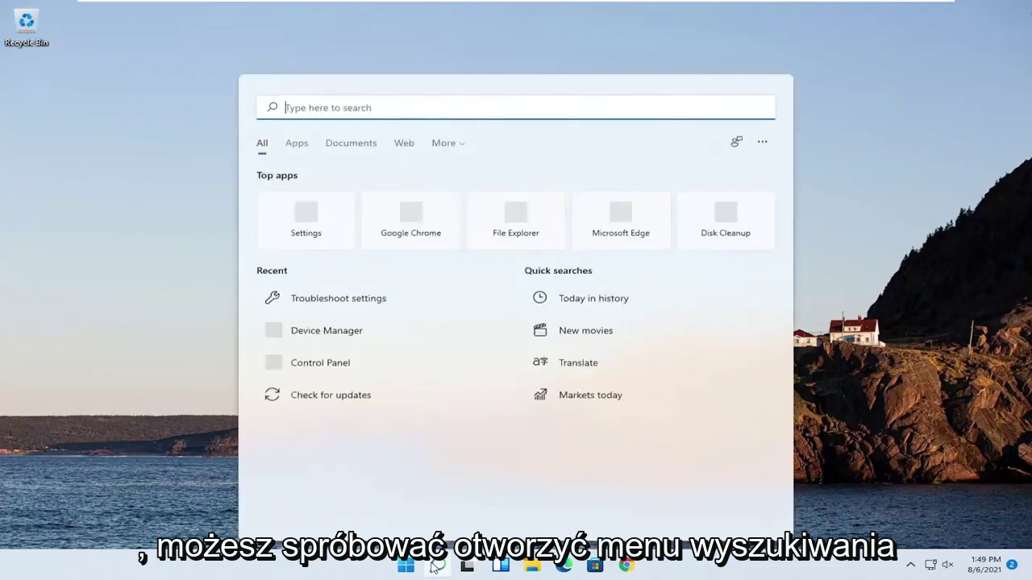
text(cmd)
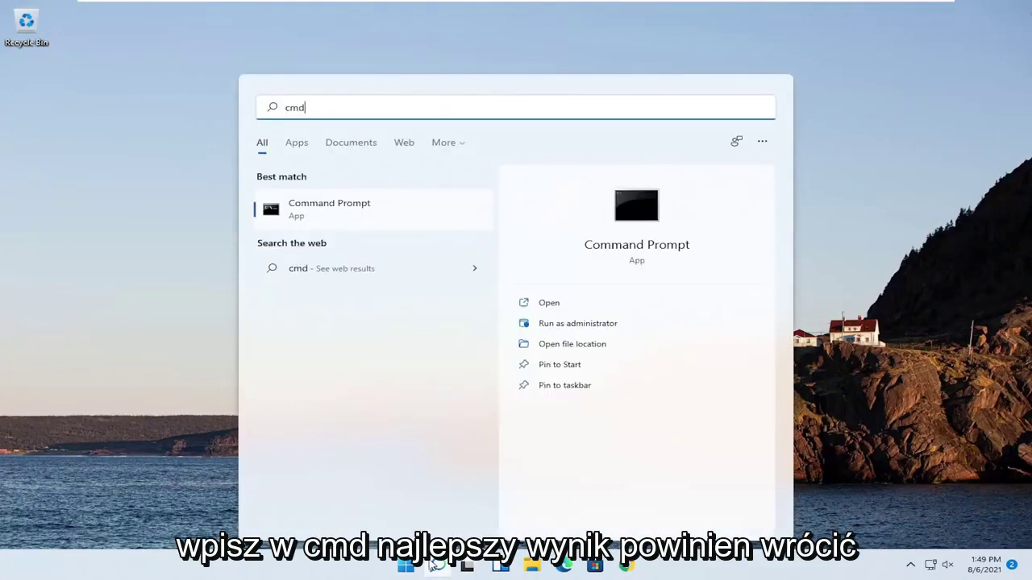
right_click(368, 211)
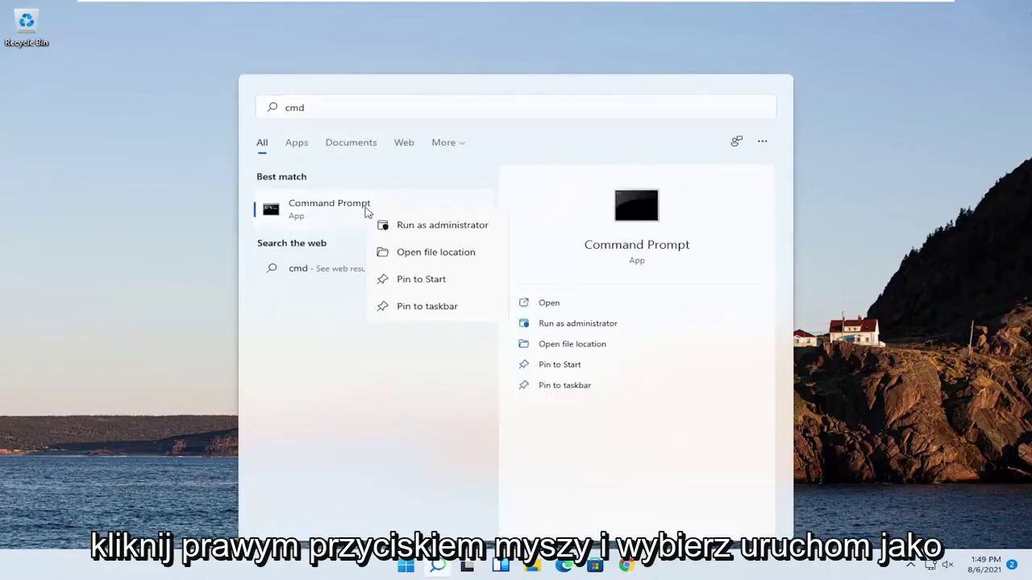
click(420, 230)
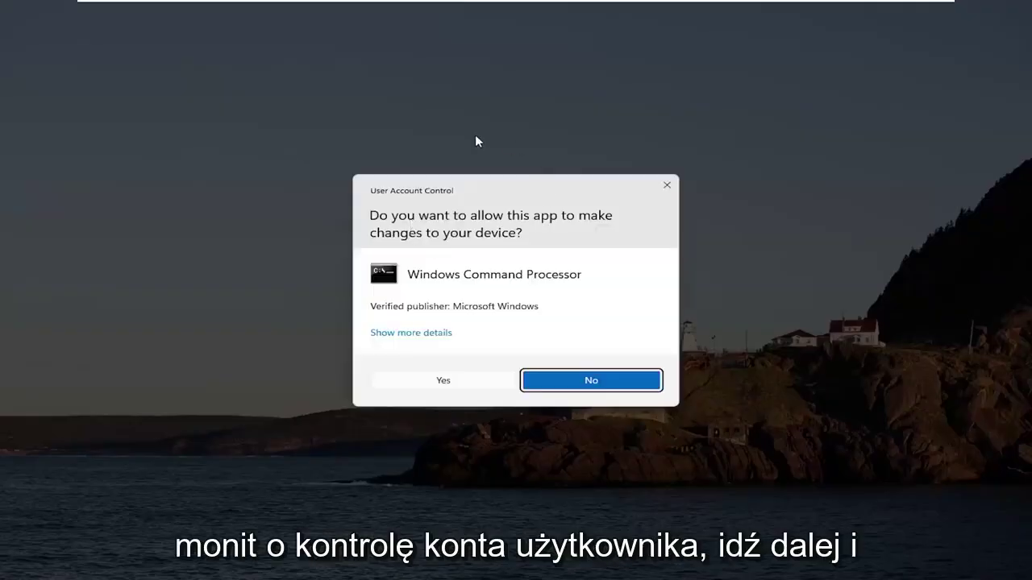
click(446, 382)
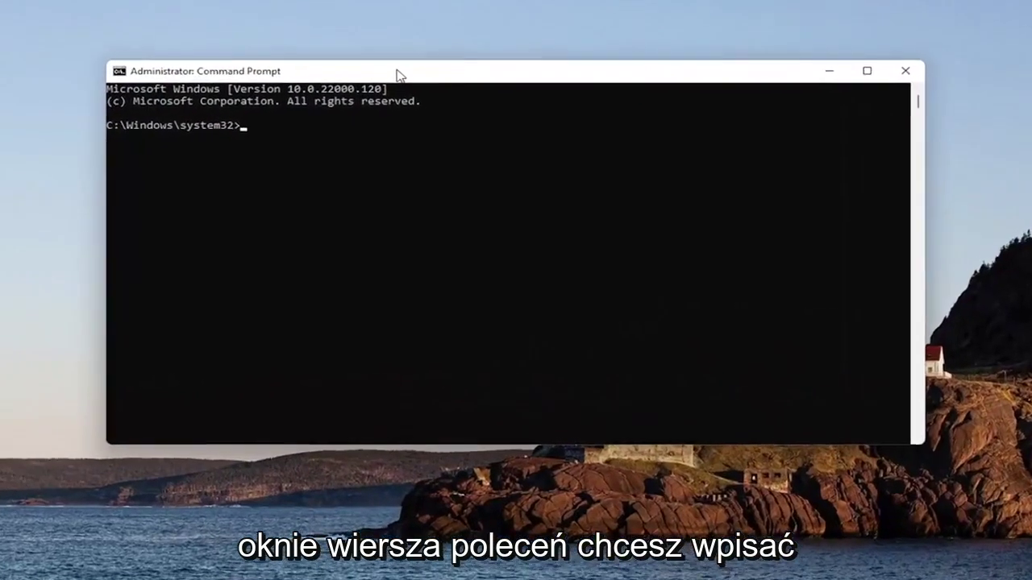
text(sf)
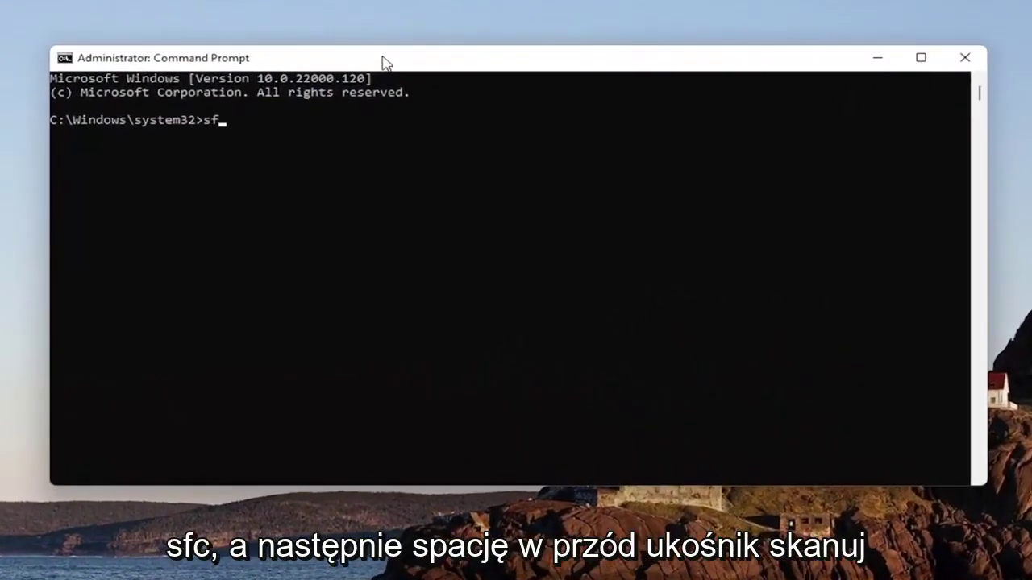
text(c)
text( /scannow)
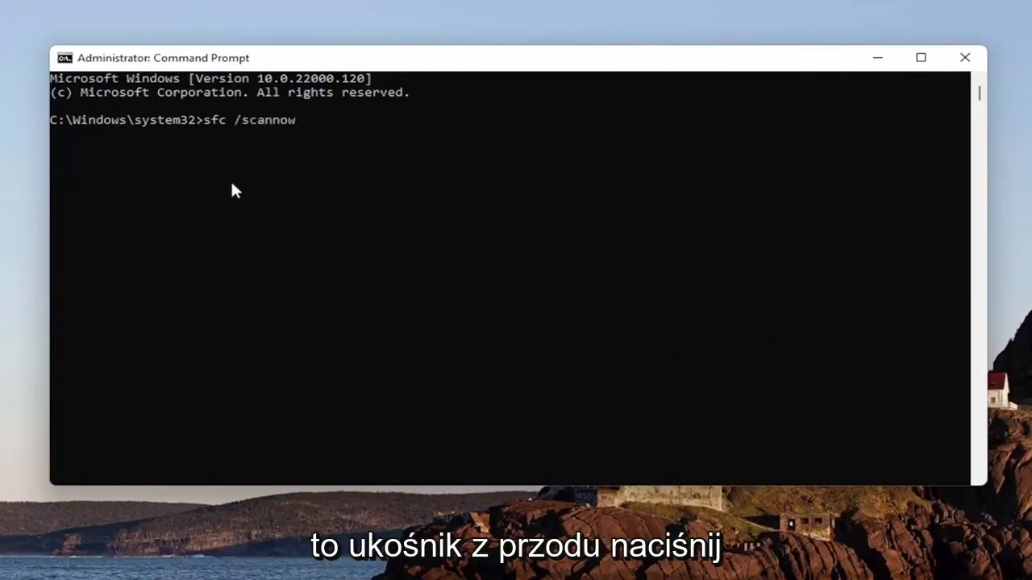
key(Return)
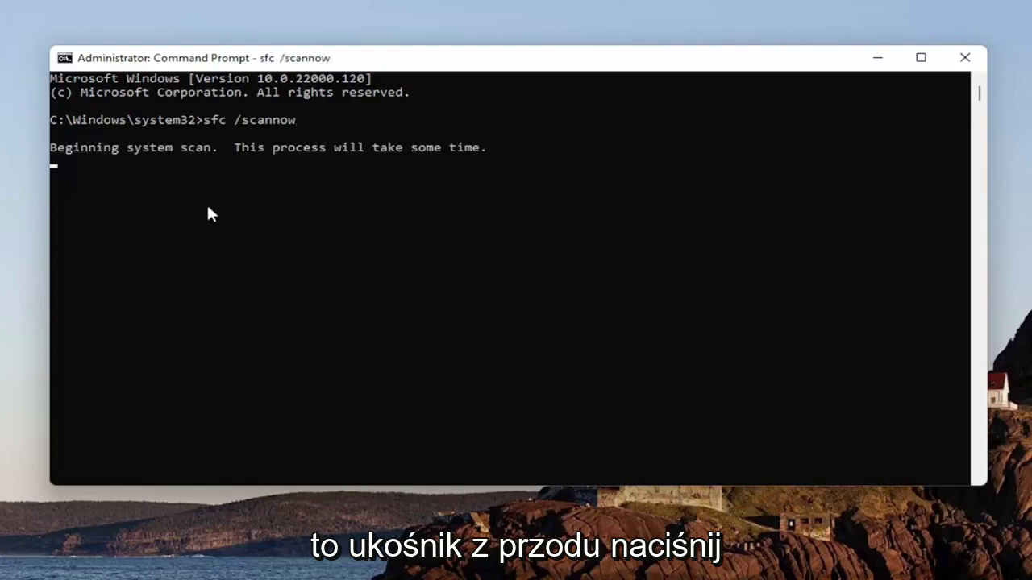